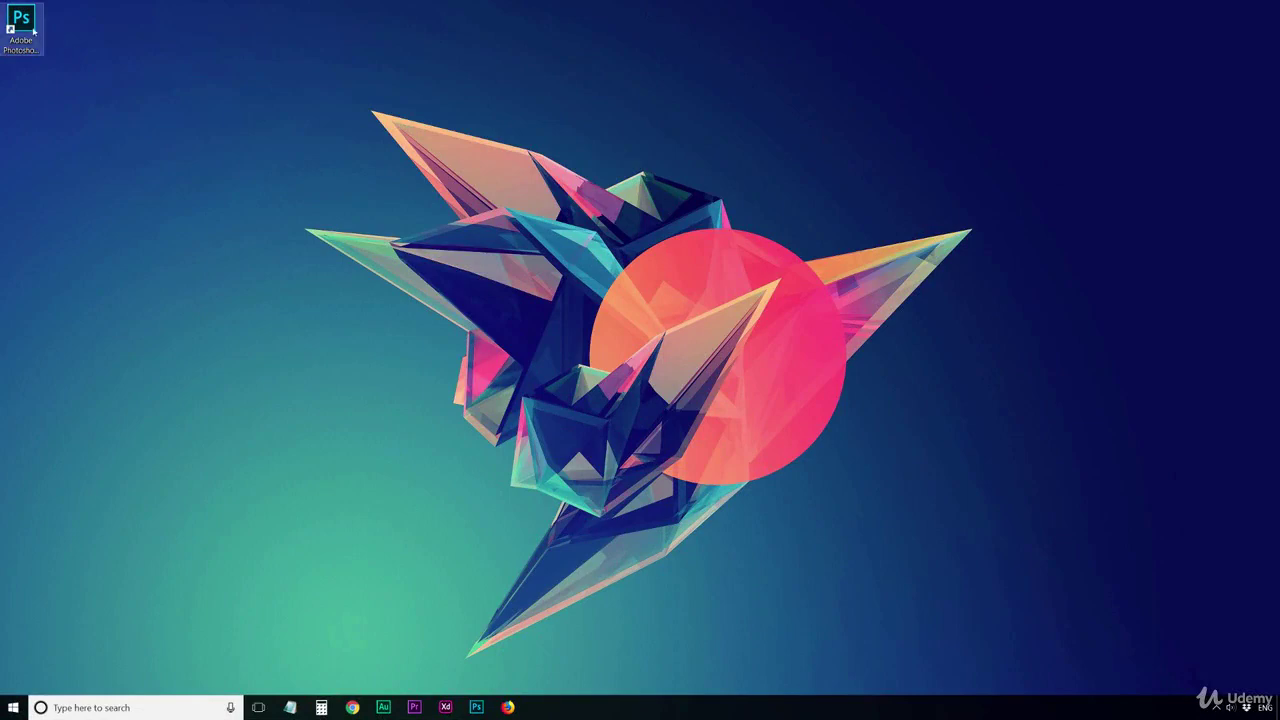
# Step: Launch Adobe Photoshop from the desktop
pyautogui.doubleClick(20, 25)
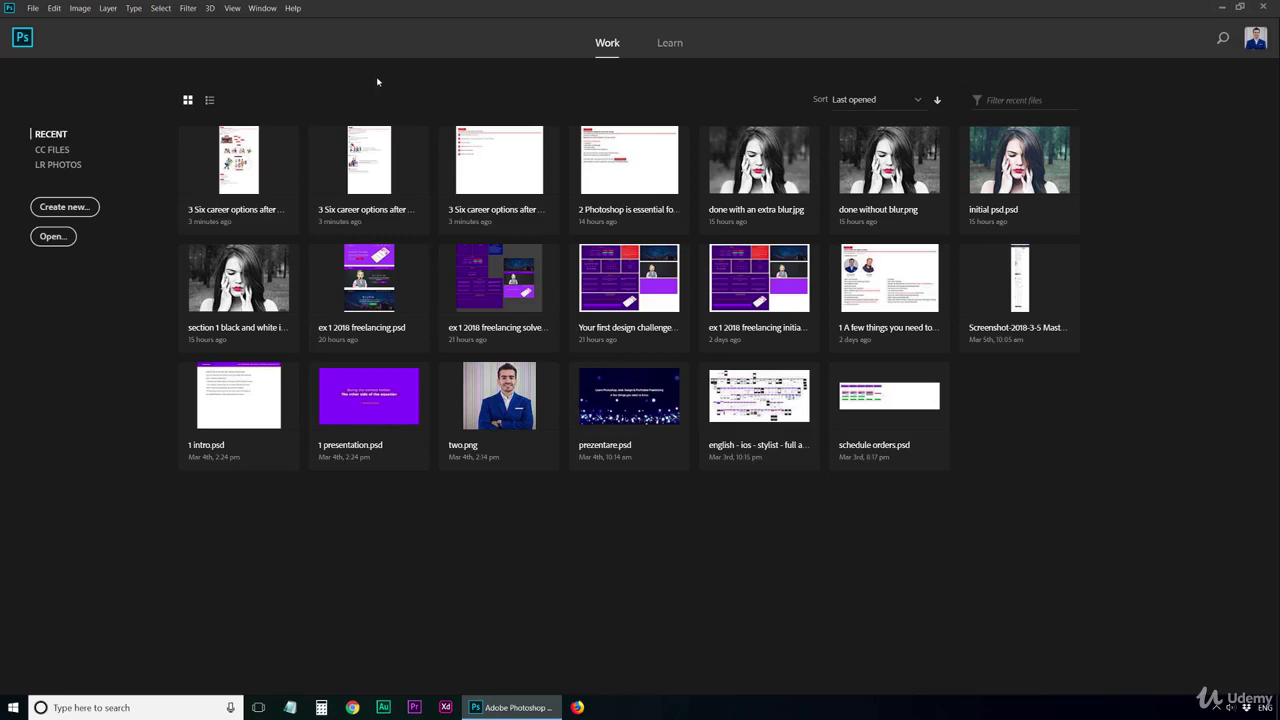
# Step: View the recent files as a list sorted by Last opened, and return to the thumbnail view
pyautogui.click(209, 100)
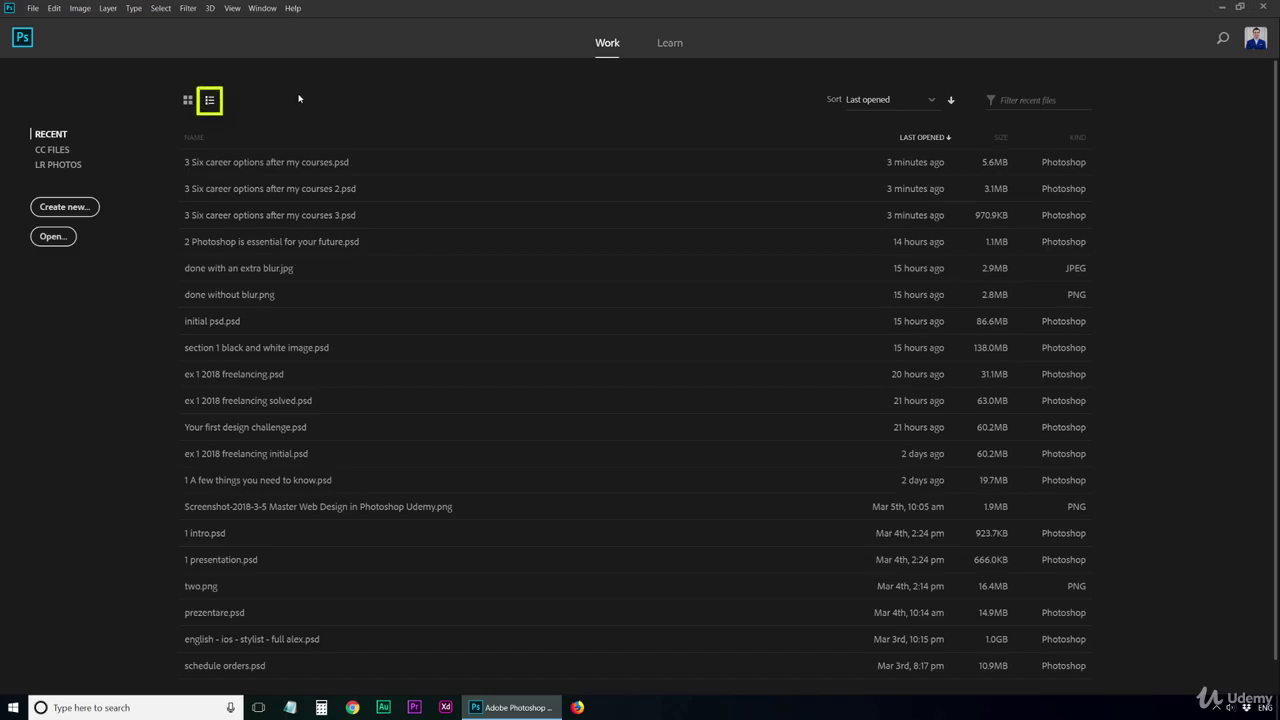
pyautogui.click(893, 103)
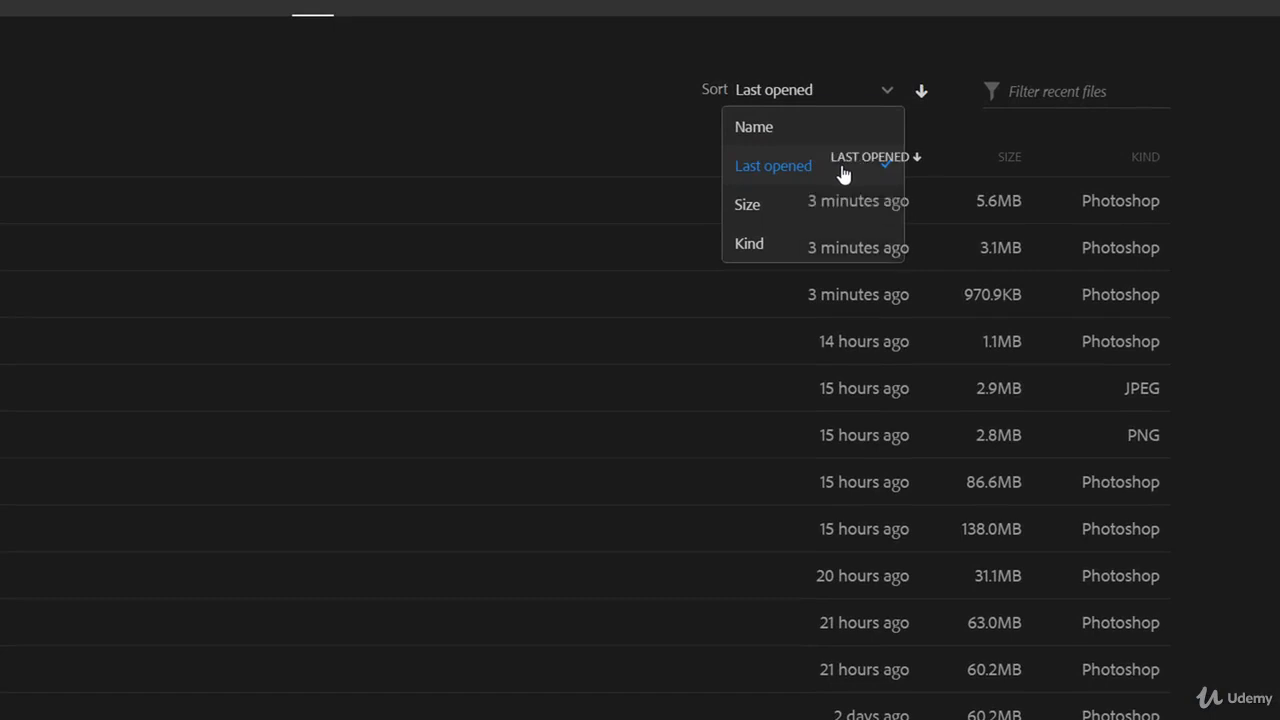
pyautogui.click(840, 171)
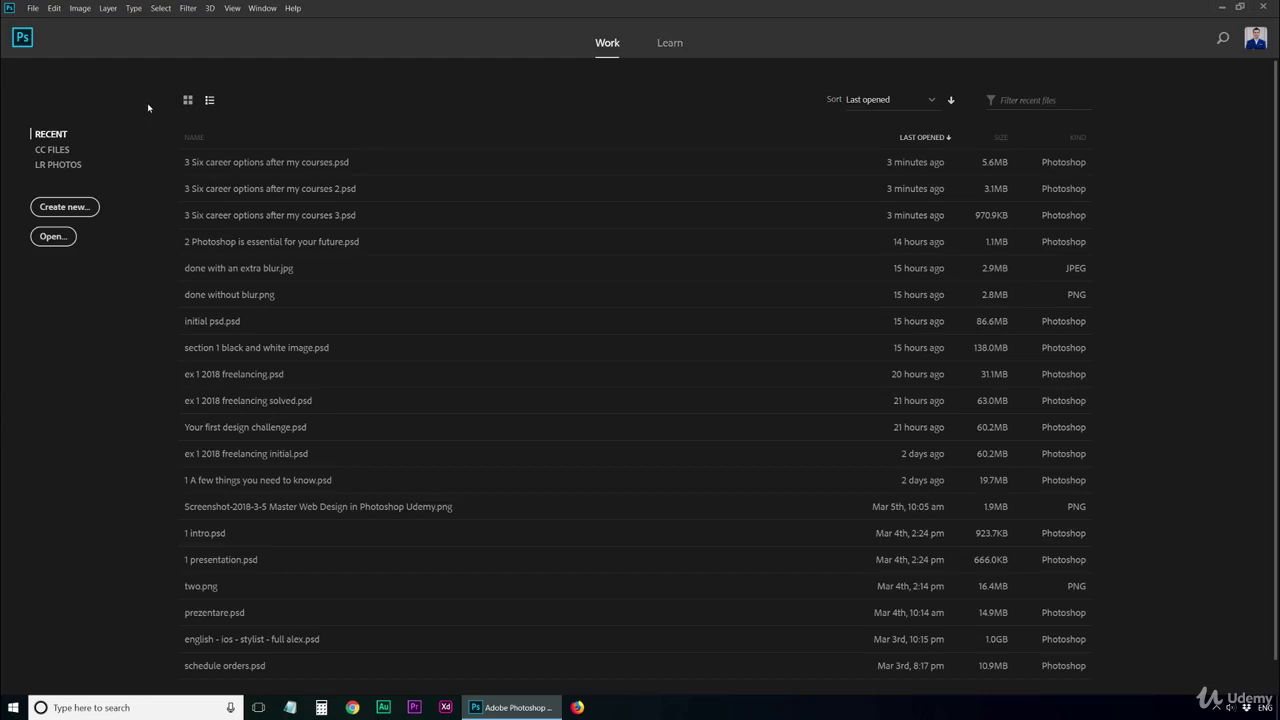
pyautogui.click(187, 100)
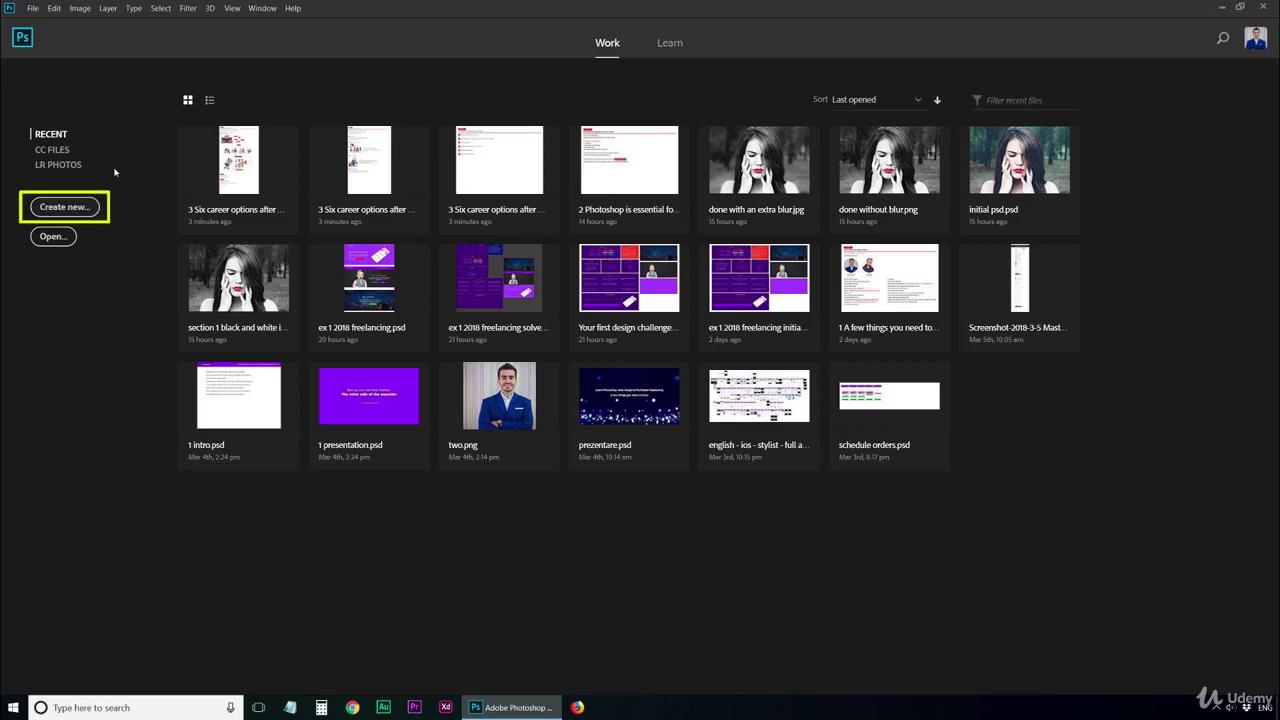
# Step: Start a new document, compare the blank Web presets and choose Web Large at 1920 x 1080 px
pyautogui.hotkey('ctrl', 'n')
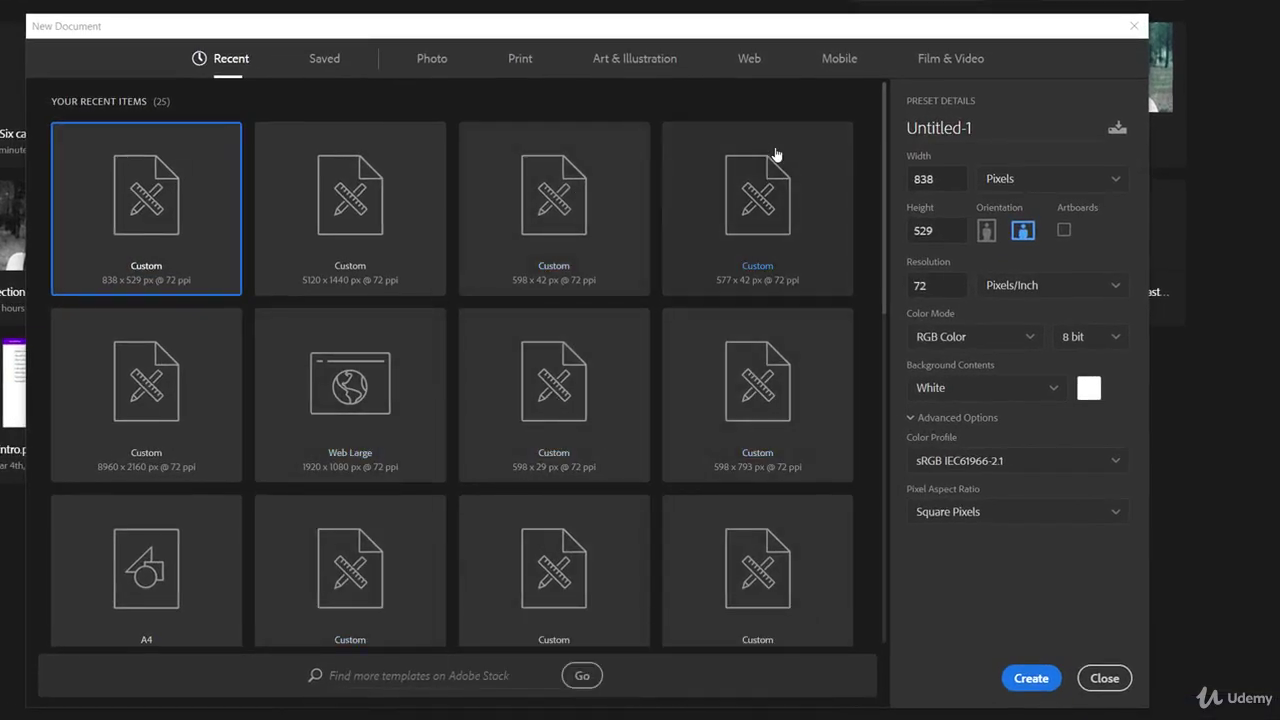
pyautogui.click(749, 62)
pyautogui.click(400, 170)
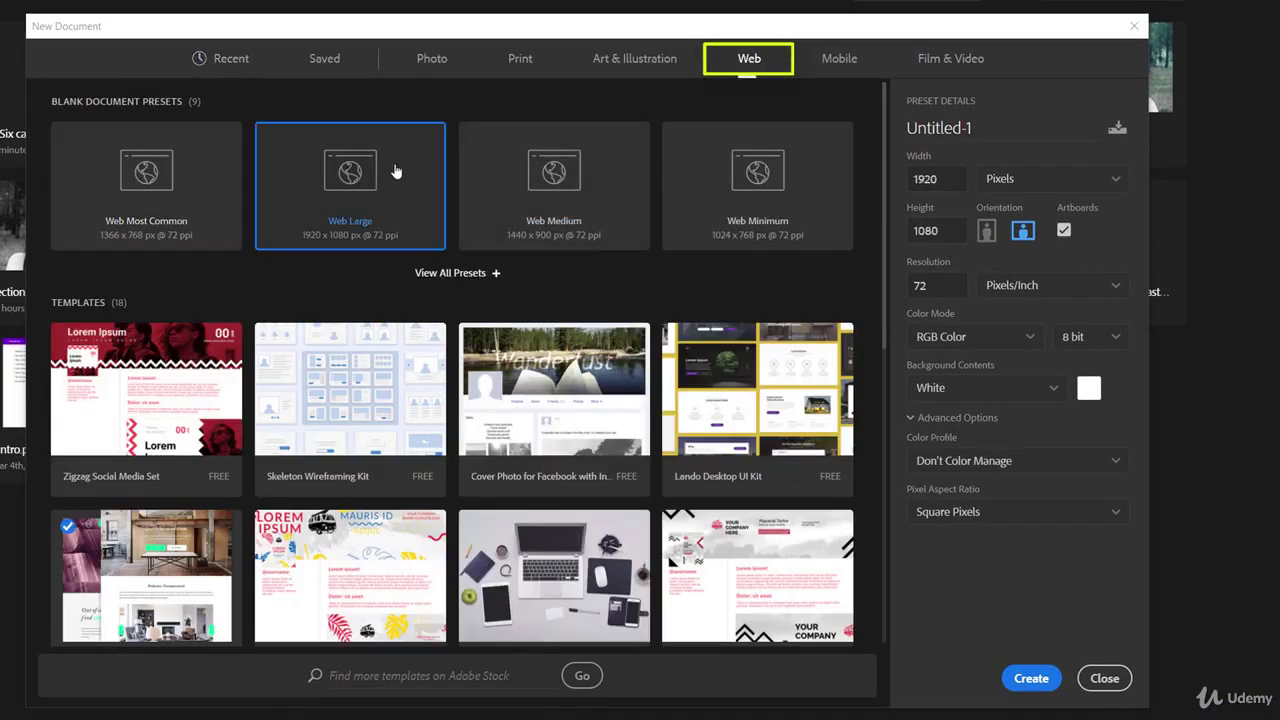
pyautogui.click(588, 170)
pyautogui.click(742, 172)
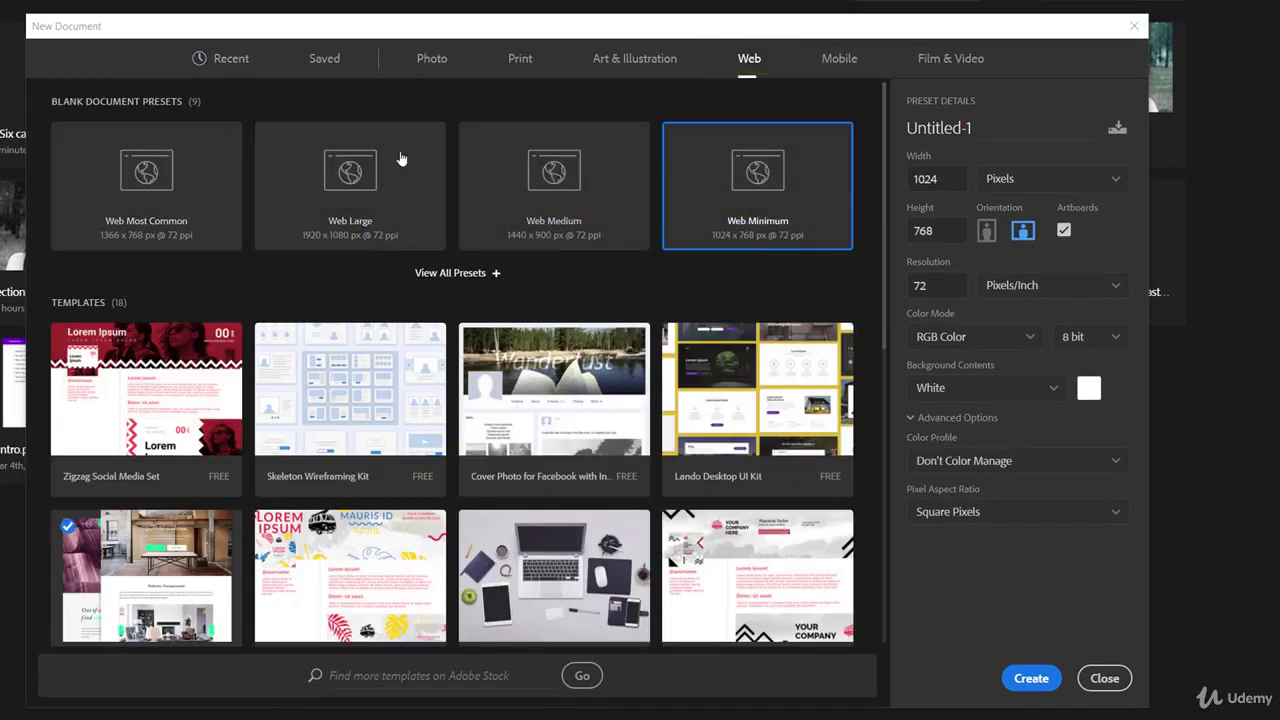
pyautogui.click(294, 158)
pyautogui.click(183, 163)
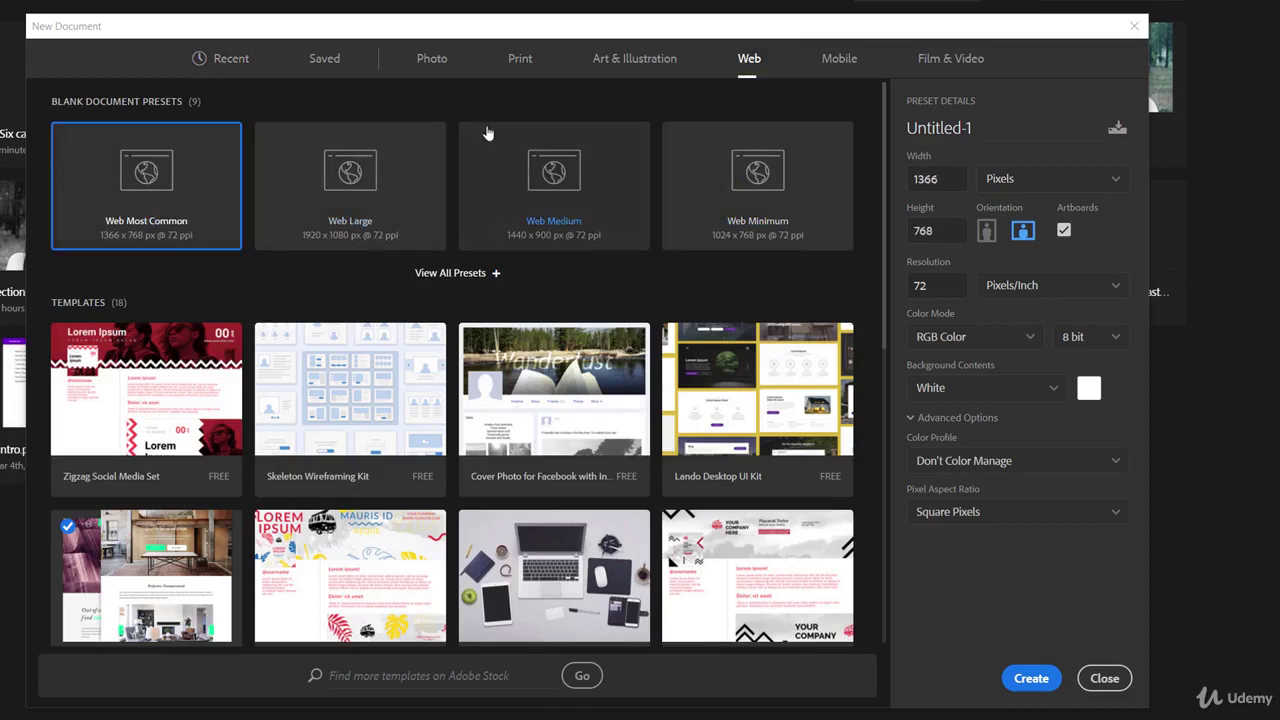
pyautogui.click(430, 200)
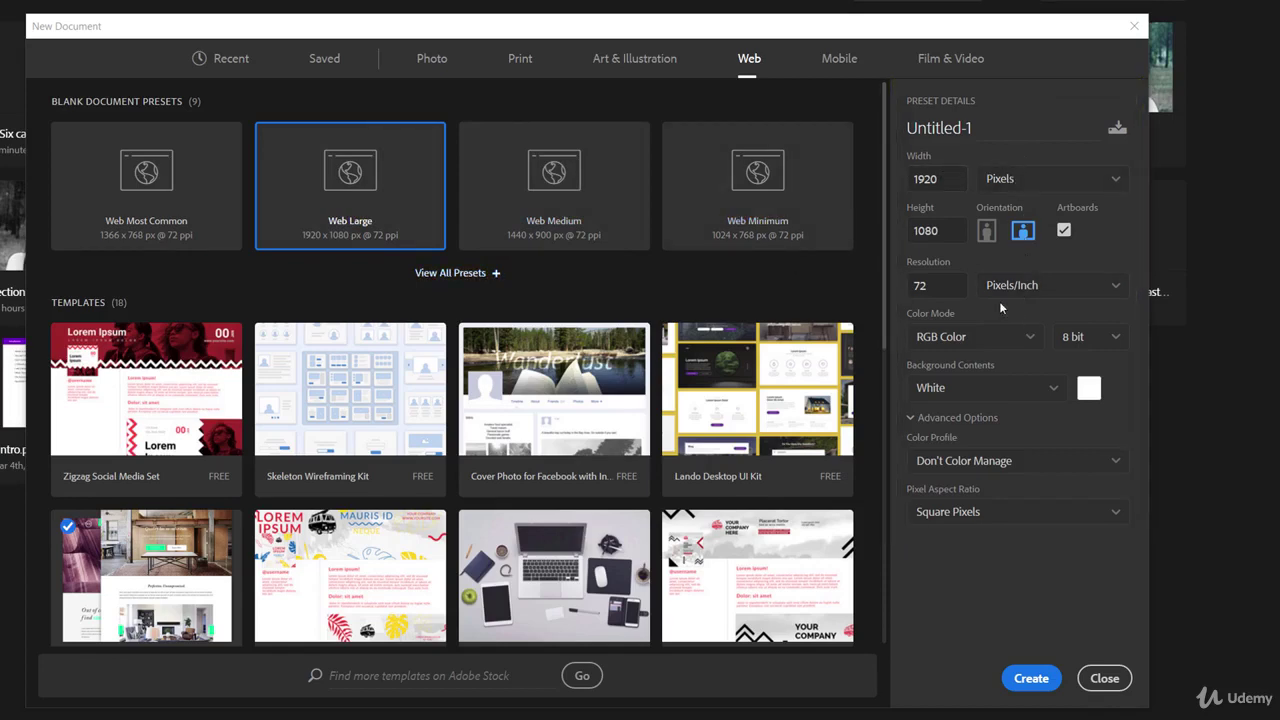
# Step: Create the document with a resolution of 72 pixels/inch, RGB Color mode and 8 bit depth
pyautogui.click(940, 282)
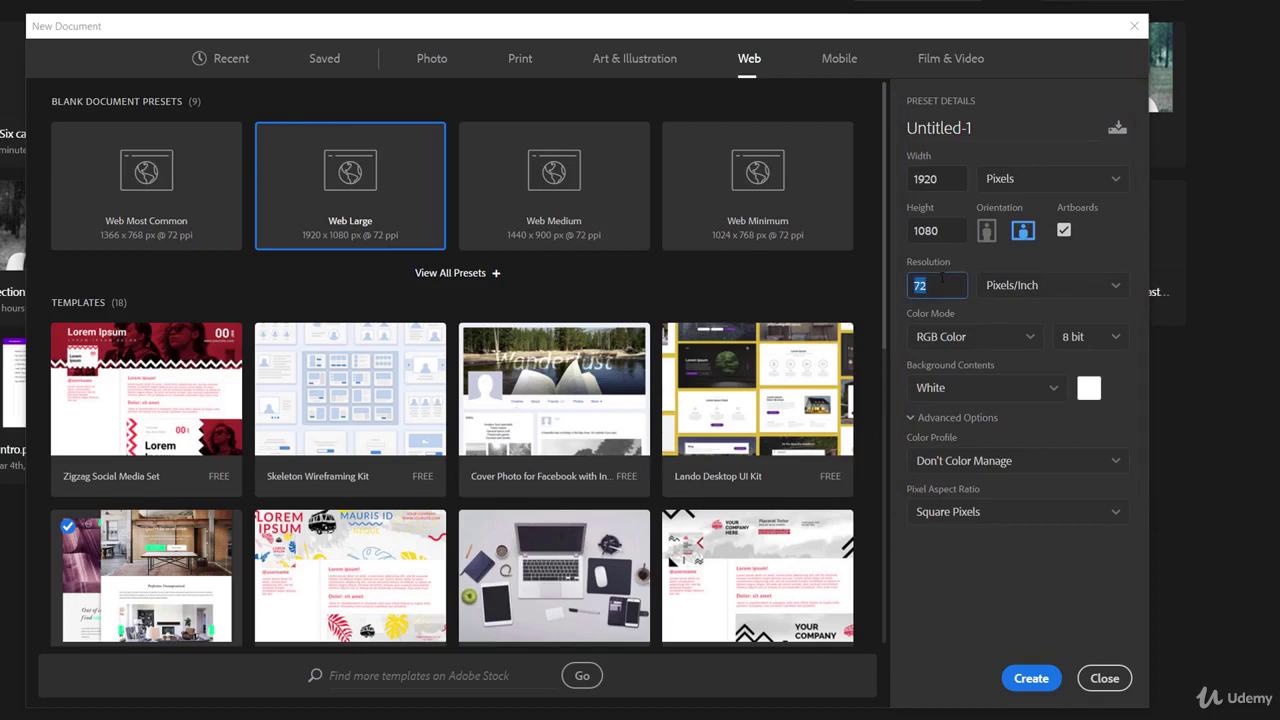
pyautogui.click(995, 339)
pyautogui.click(995, 339)
pyautogui.click(1102, 337)
pyautogui.click(1086, 336)
pyautogui.click(1021, 690)
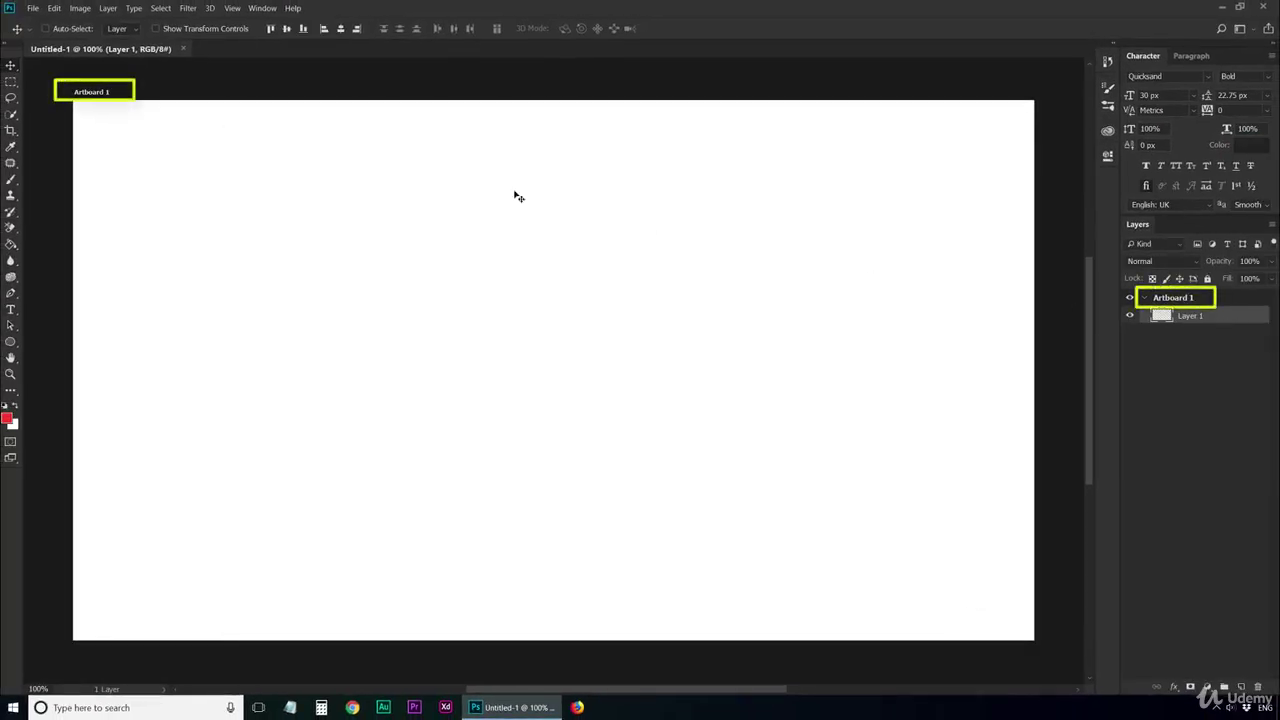
# Step: Ungroup Artboard 1 so that its layer stands on its own
pyautogui.rightClick(1222, 300)
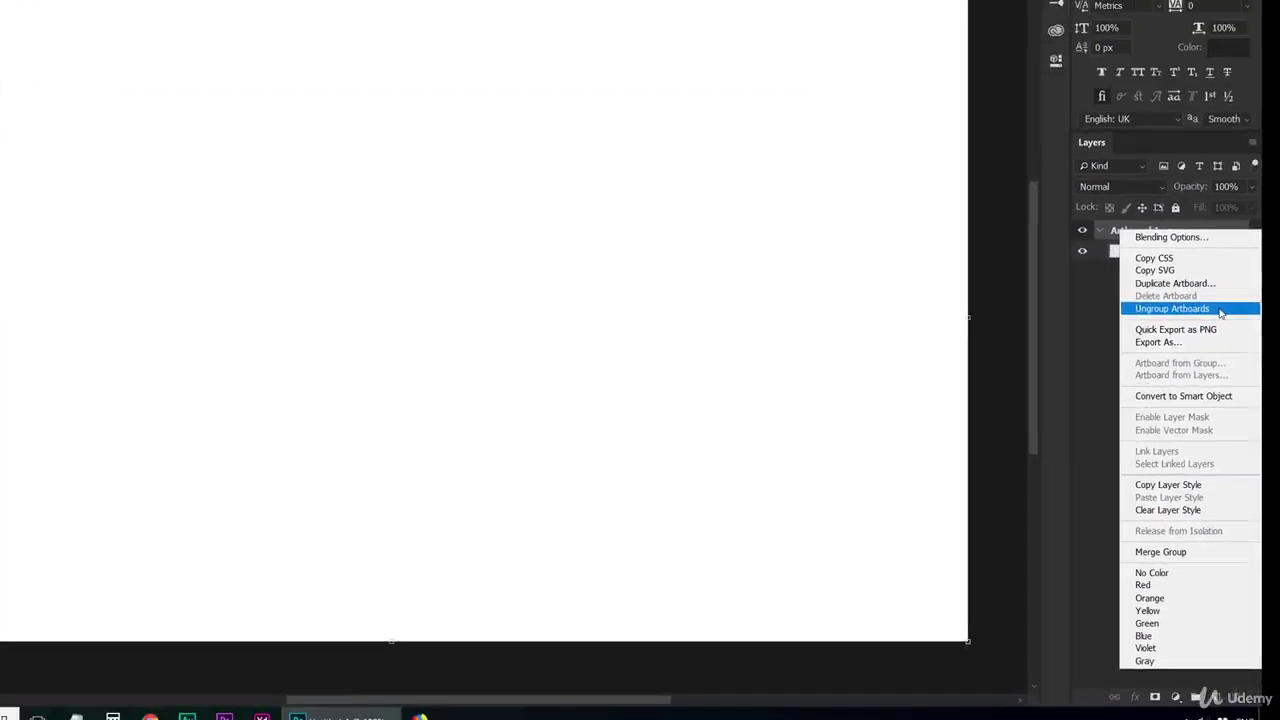
pyautogui.click(1220, 309)
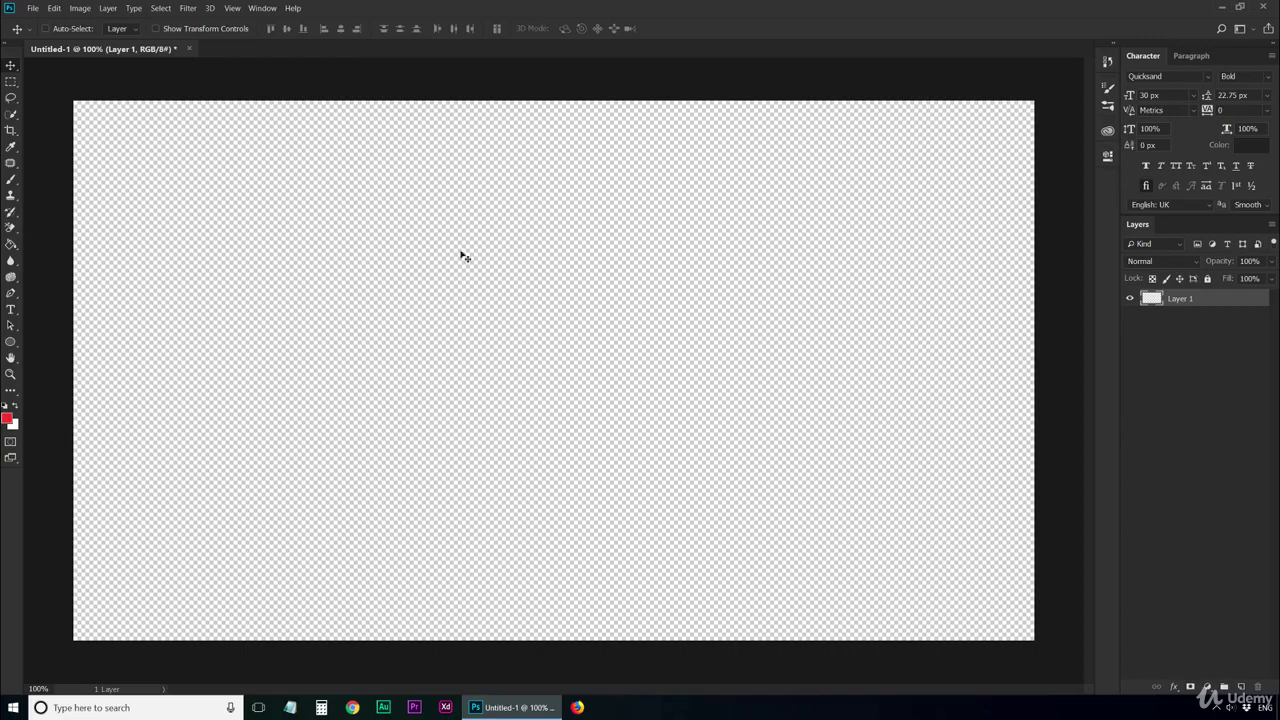
# Step: Open the General preferences
pyautogui.click(54, 9)
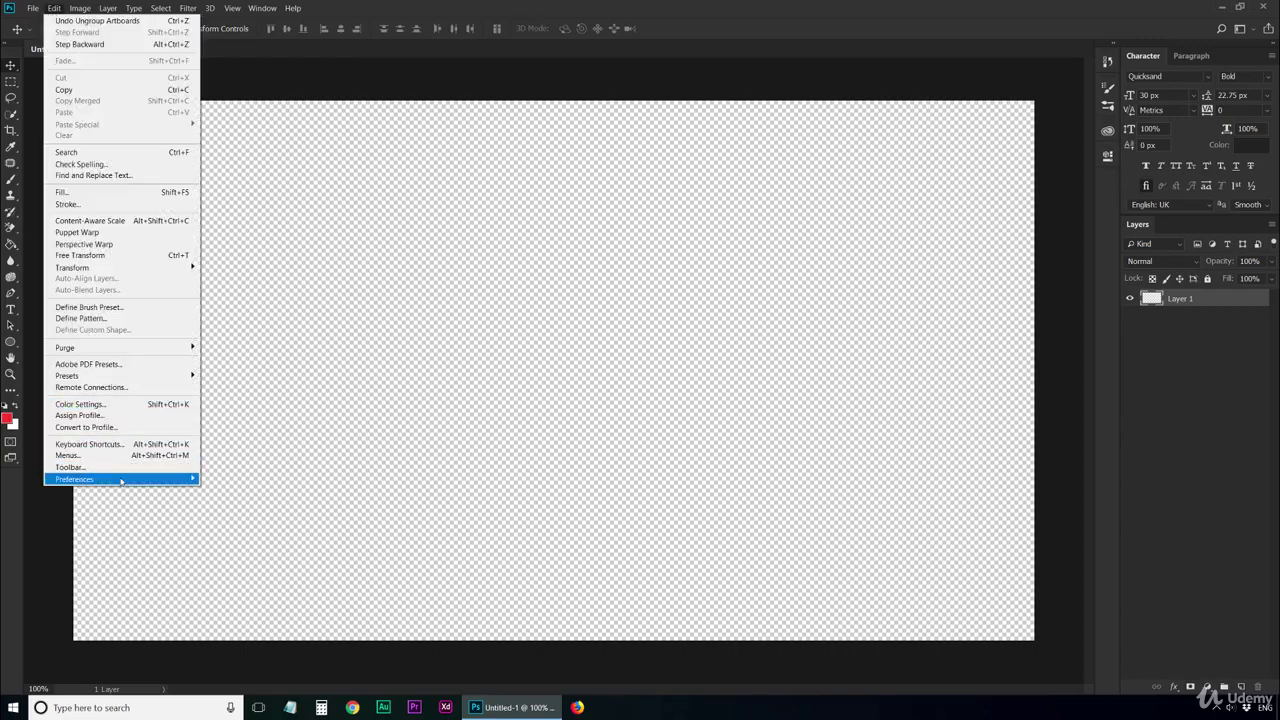
pyautogui.moveTo(121, 482)
pyautogui.hotkey('ctrl', 'k')
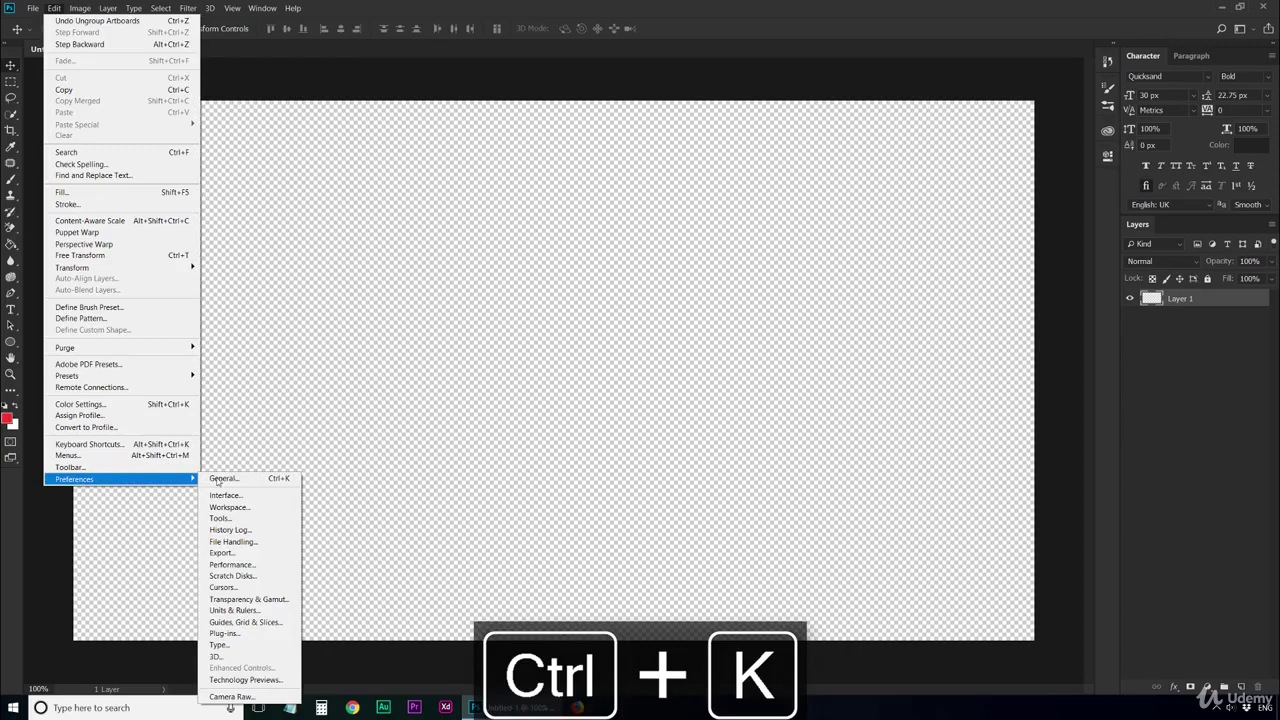
pyautogui.click(265, 482)
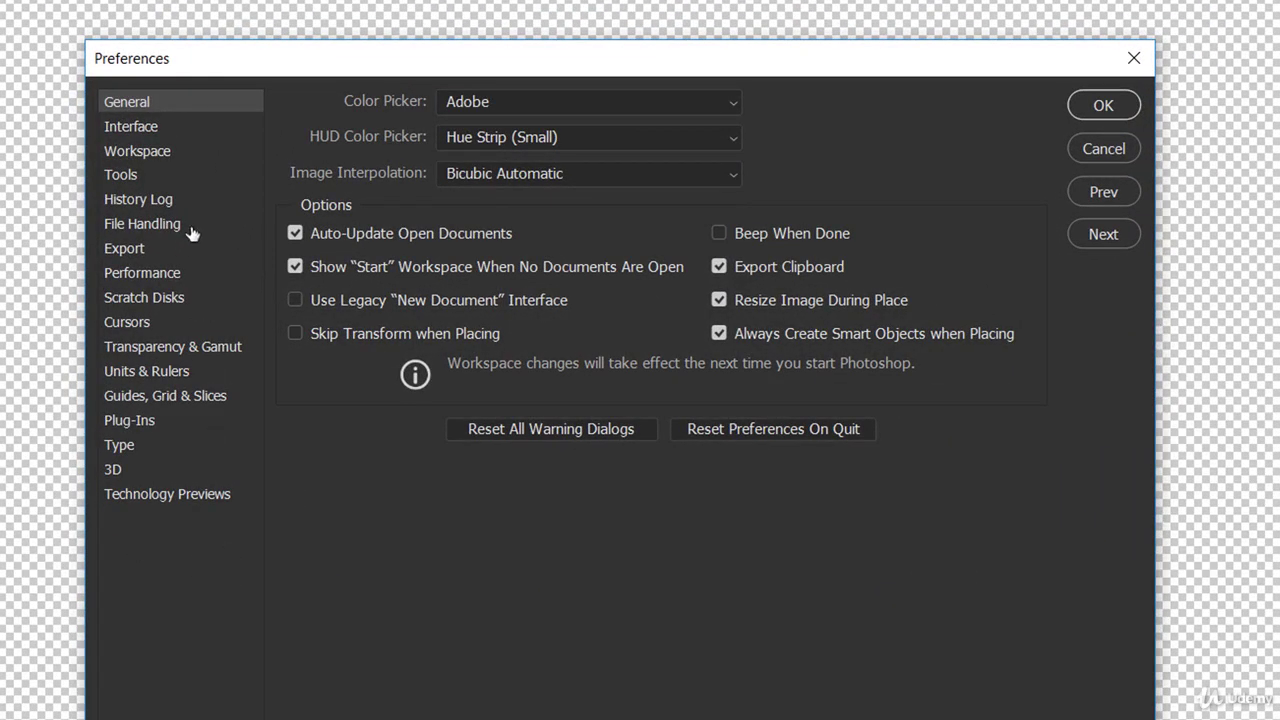
# Step: Try the lighter color themes in the Interface preferences and return to the darkest theme
pyautogui.click(166, 128)
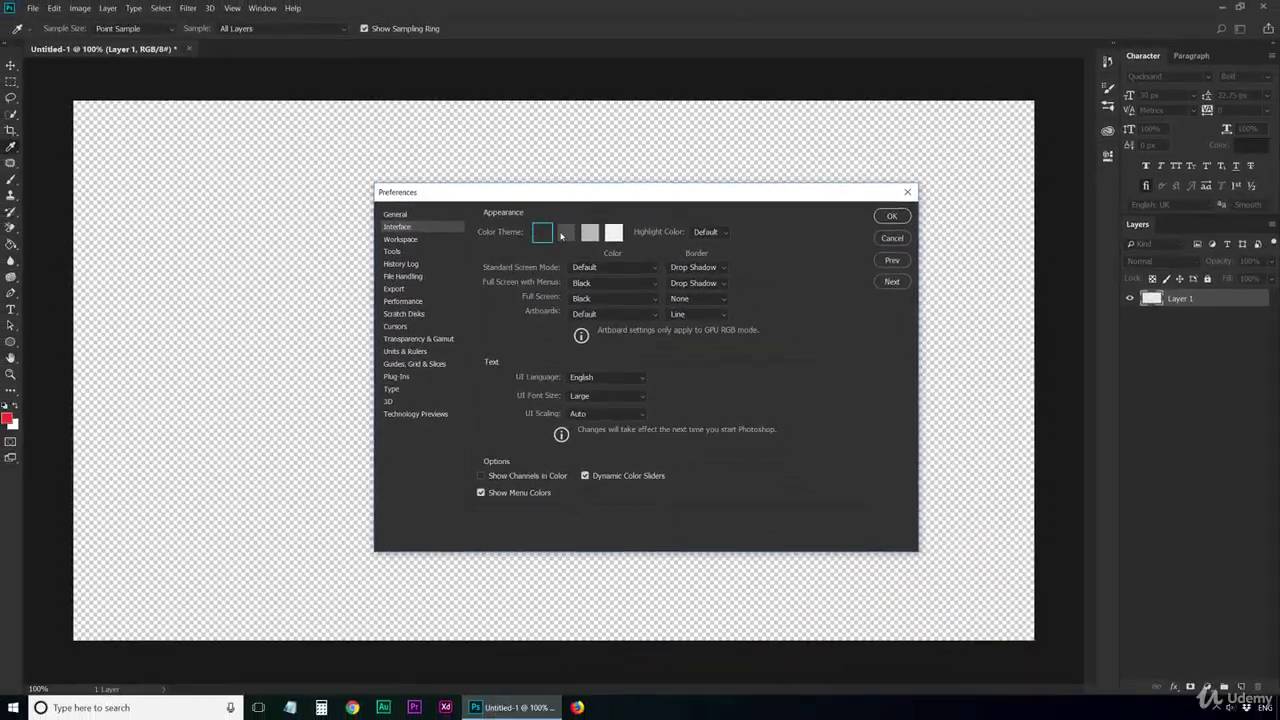
pyautogui.click(463, 137)
pyautogui.click(589, 233)
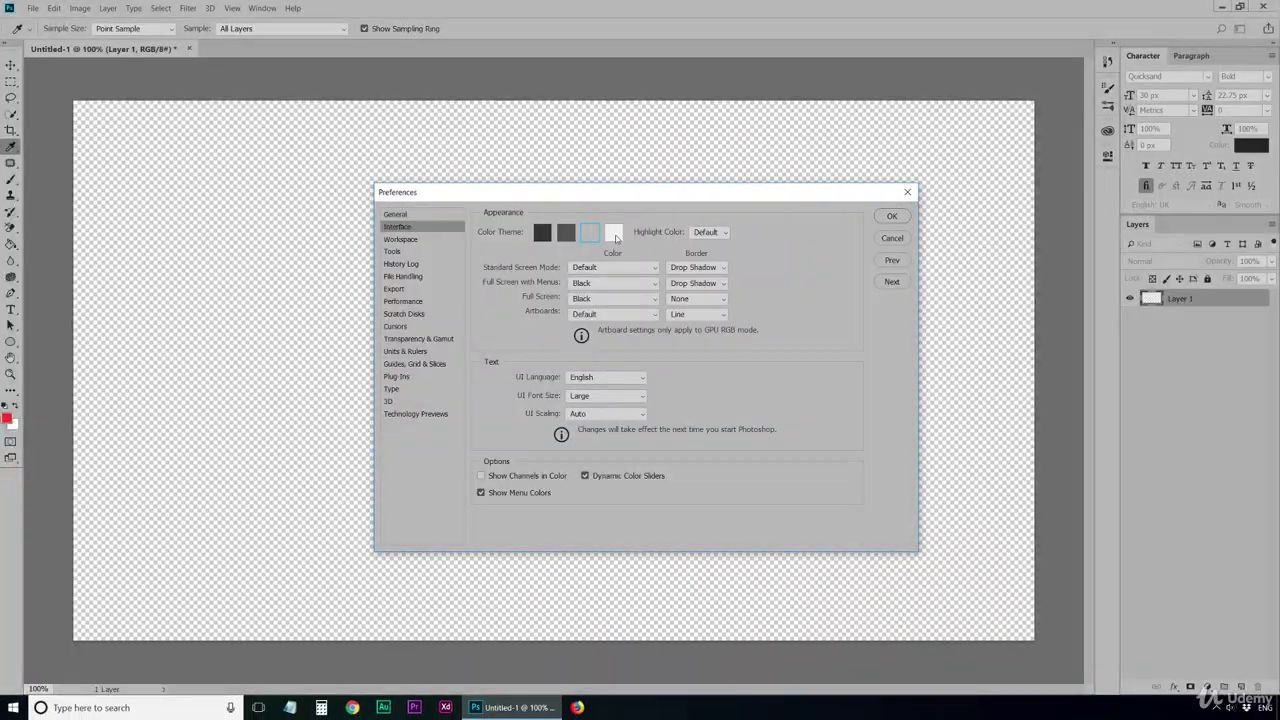
pyautogui.click(614, 233)
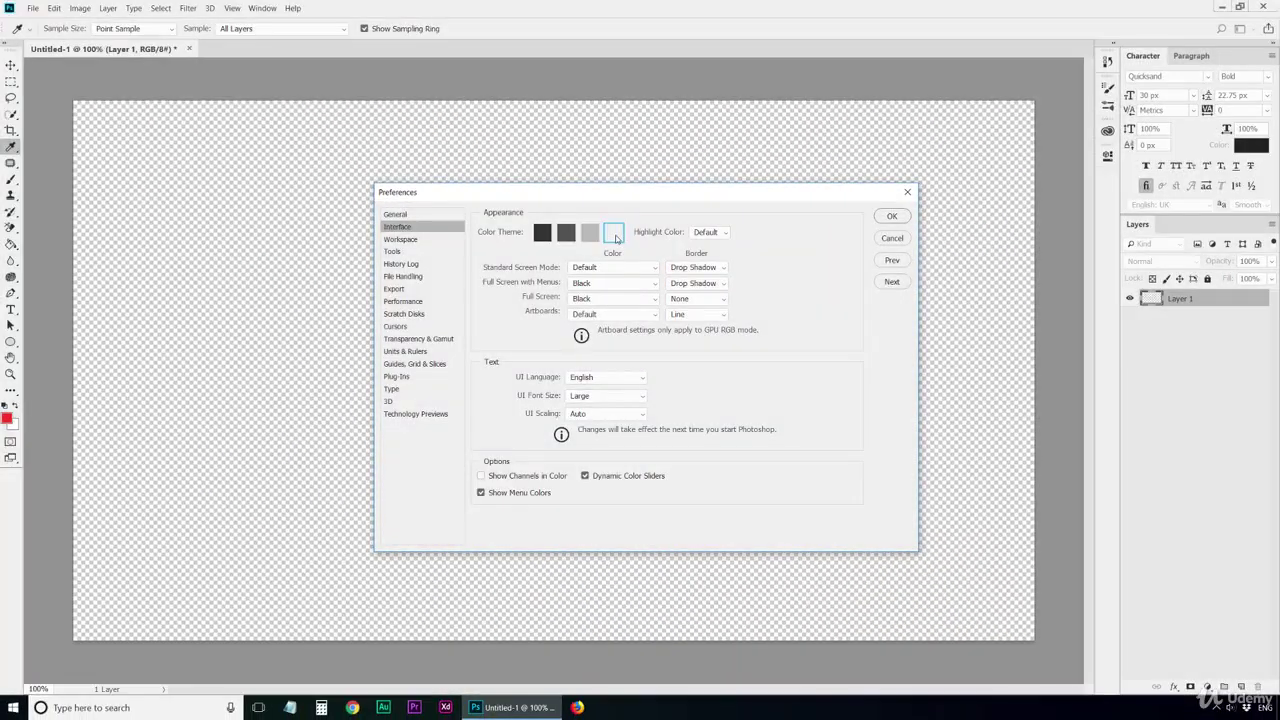
pyautogui.click(546, 234)
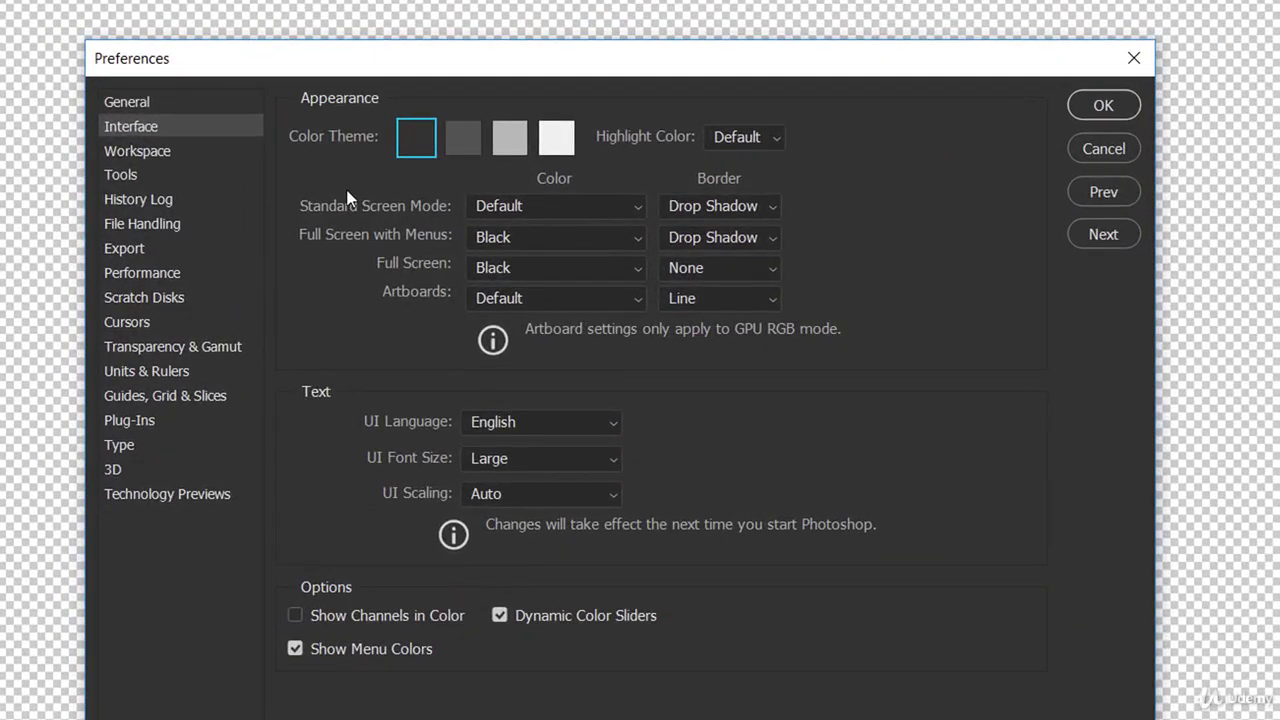
# Step: Set the File Handling preferences to automatically save recovery information every 5 minutes
pyautogui.click(180, 224)
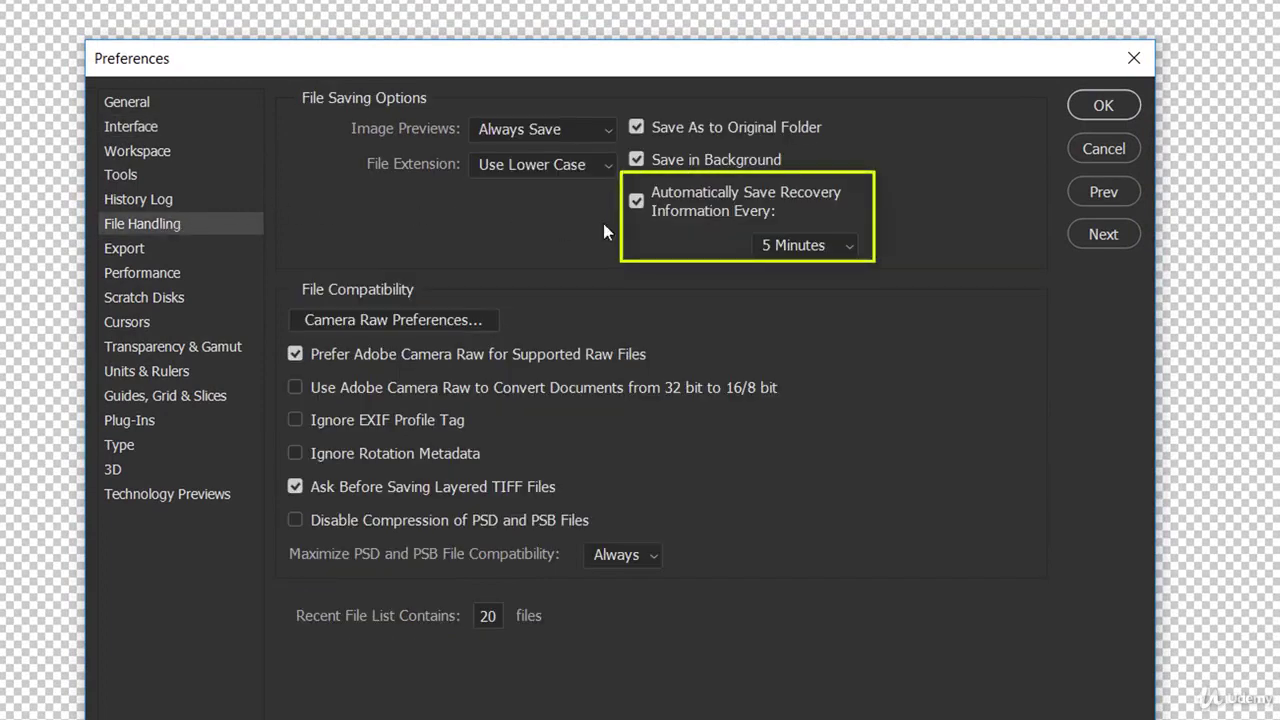
pyautogui.click(836, 247)
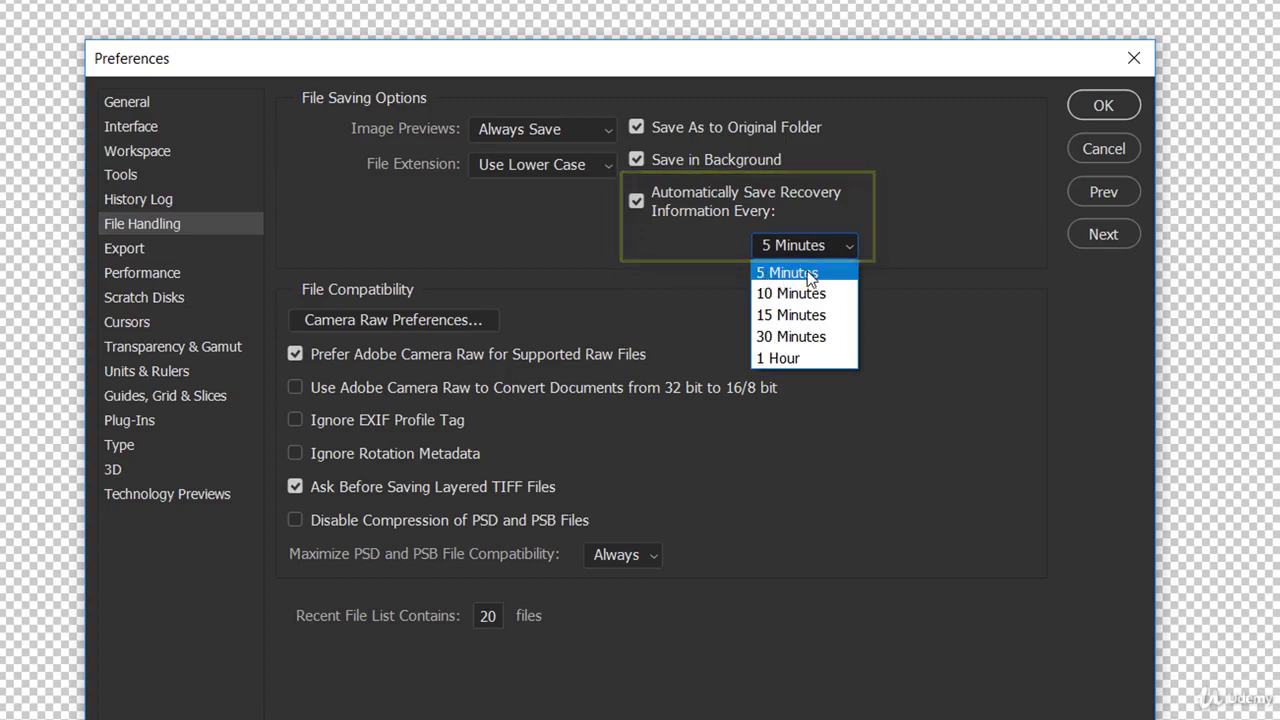
pyautogui.click(808, 274)
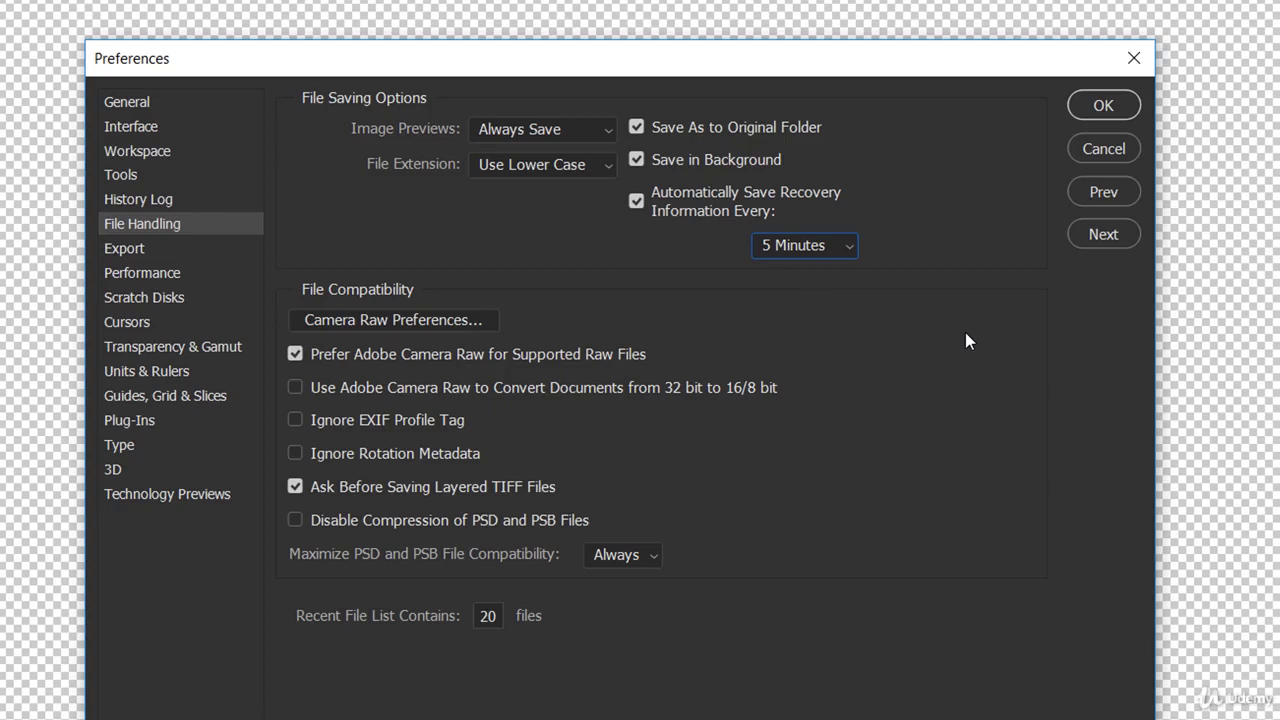
# Step: Optimize the cache levels and tile size for Web / UI Design in the Performance preferences
pyautogui.click(186, 275)
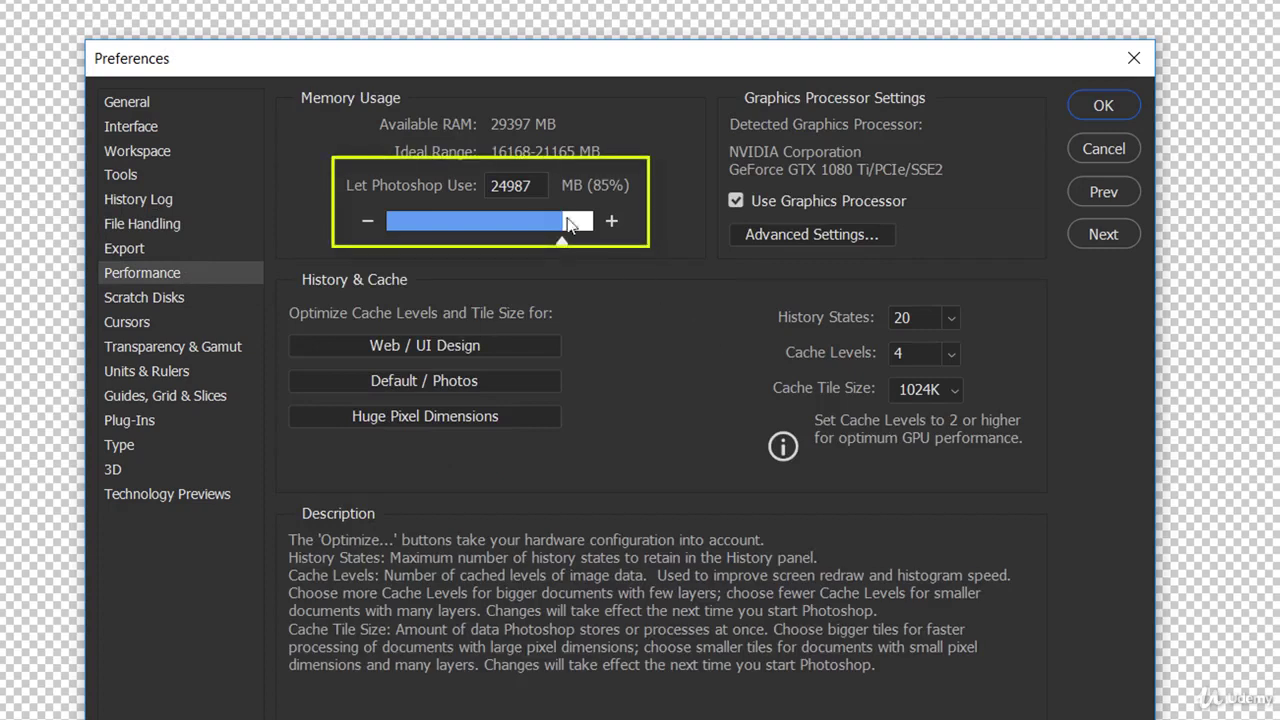
pyautogui.moveTo(599, 193)
pyautogui.moveTo(601, 333)
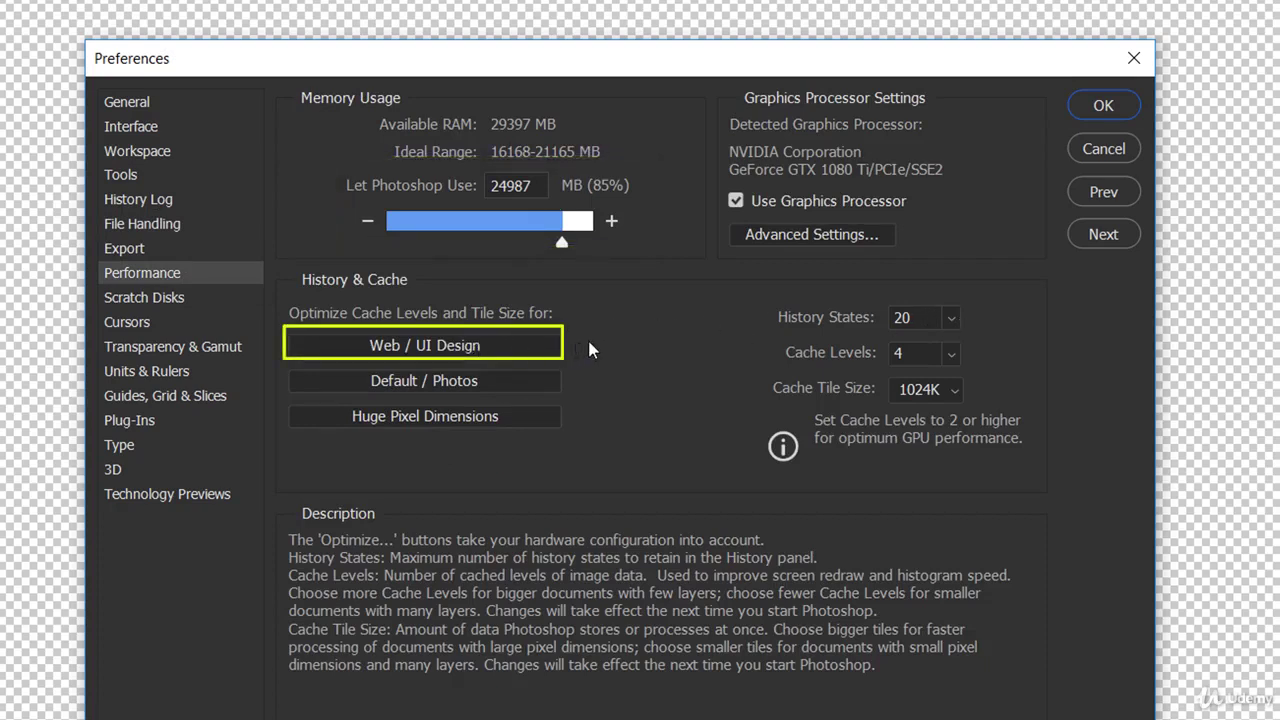
pyautogui.click(530, 345)
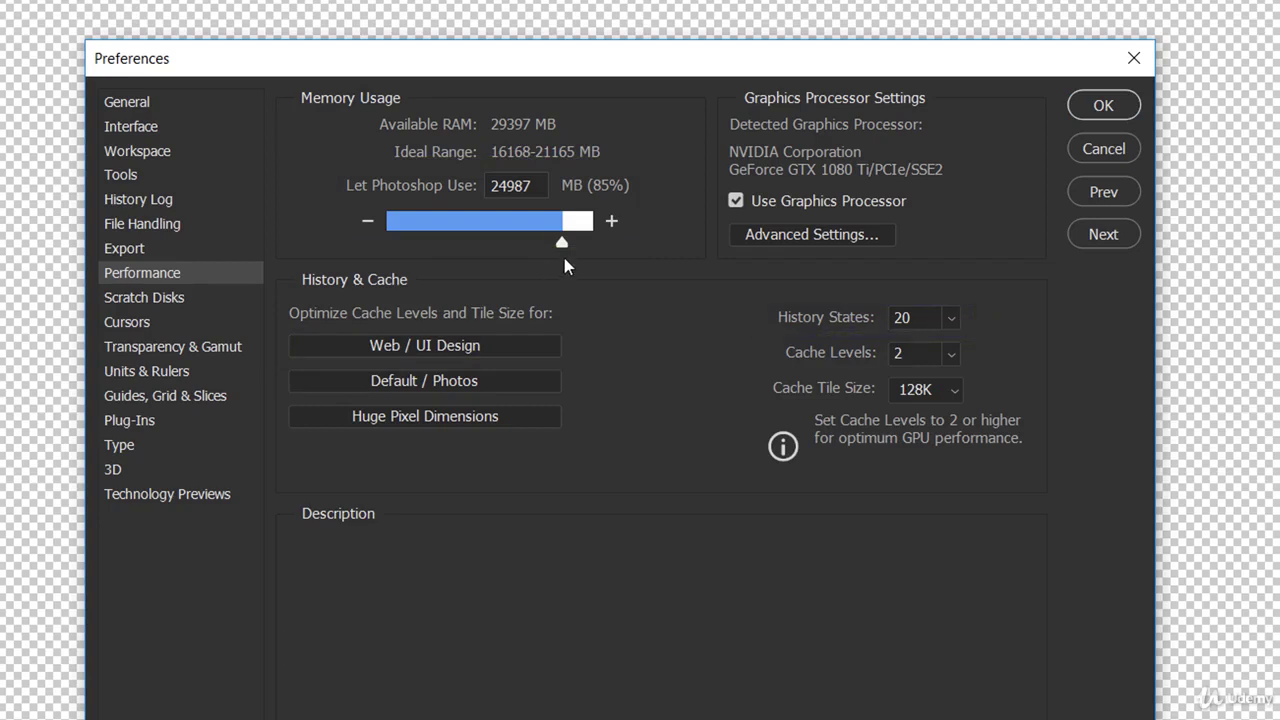
# Step: Let Photoshop use 23764 MB (80%) of memory and set the history states to 50
pyautogui.moveTo(566, 245)
pyautogui.moveTo(566, 245); pyautogui.dragTo(553, 238)
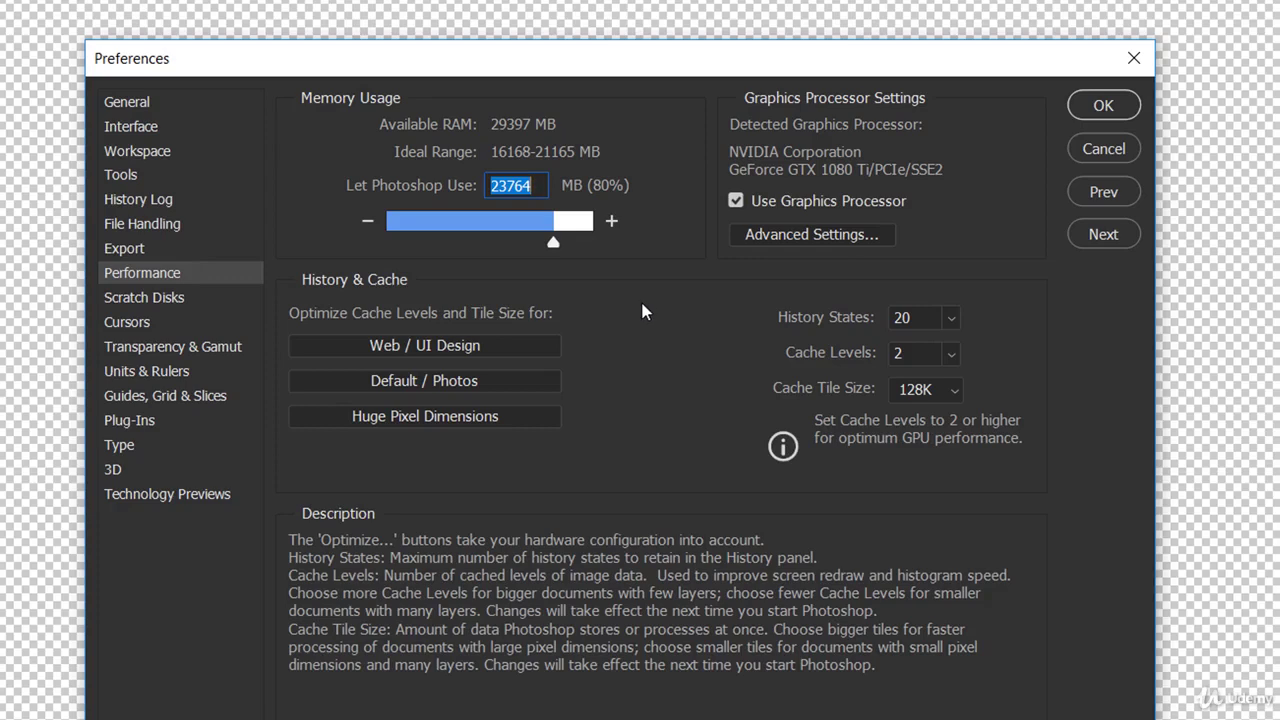
pyautogui.press('Tab')
pyautogui.write('50')
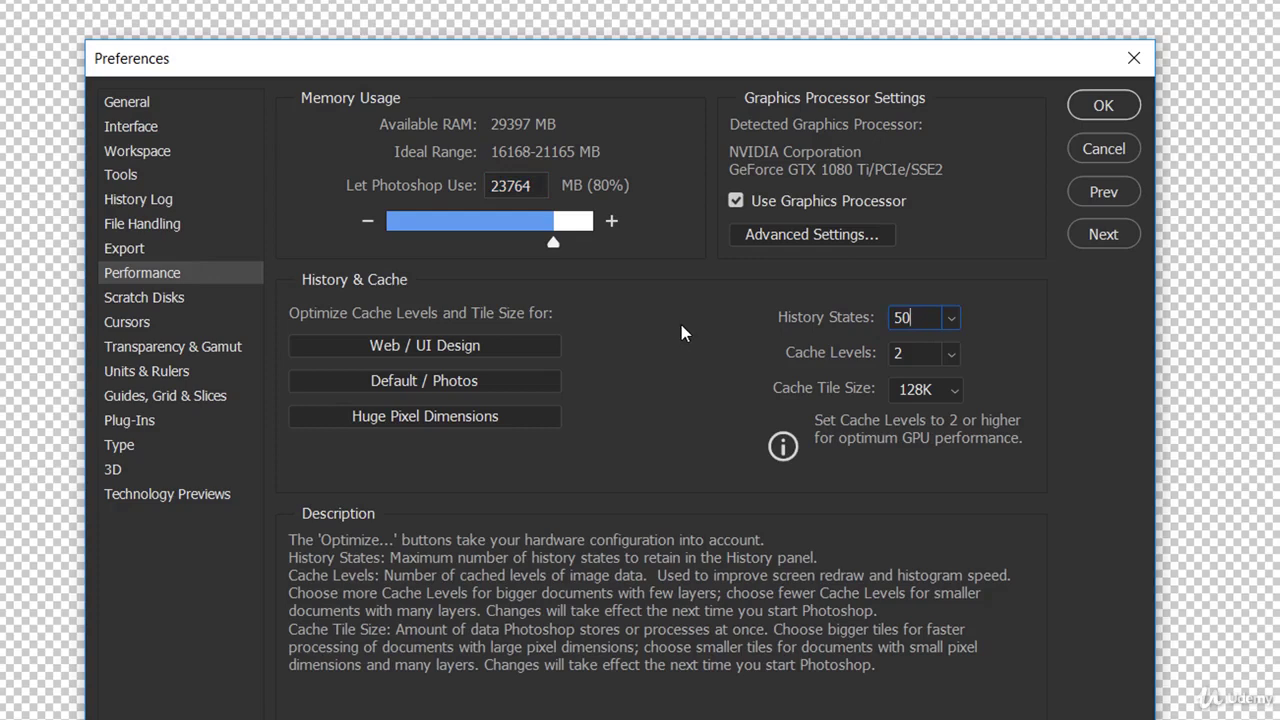
# Step: Set both the ruler and type units to Pixels in the Units & Rulers preferences and apply the preferences
pyautogui.click(176, 380)
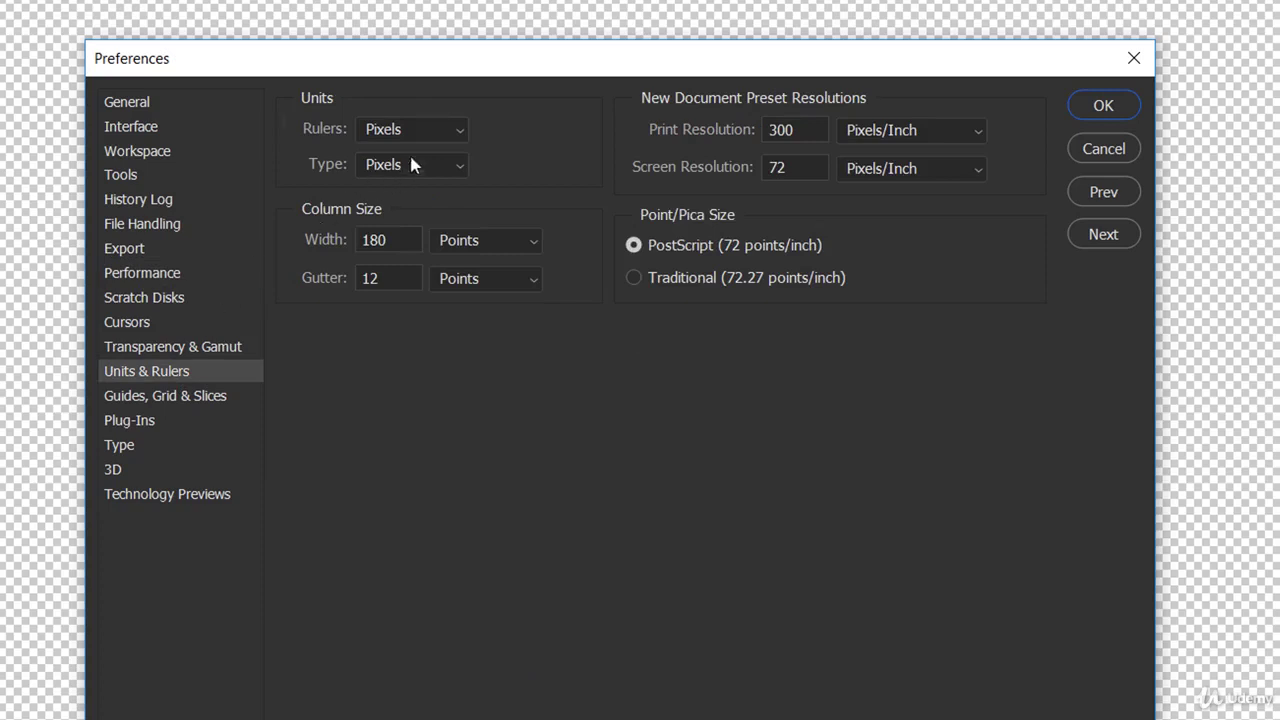
pyautogui.click(460, 133)
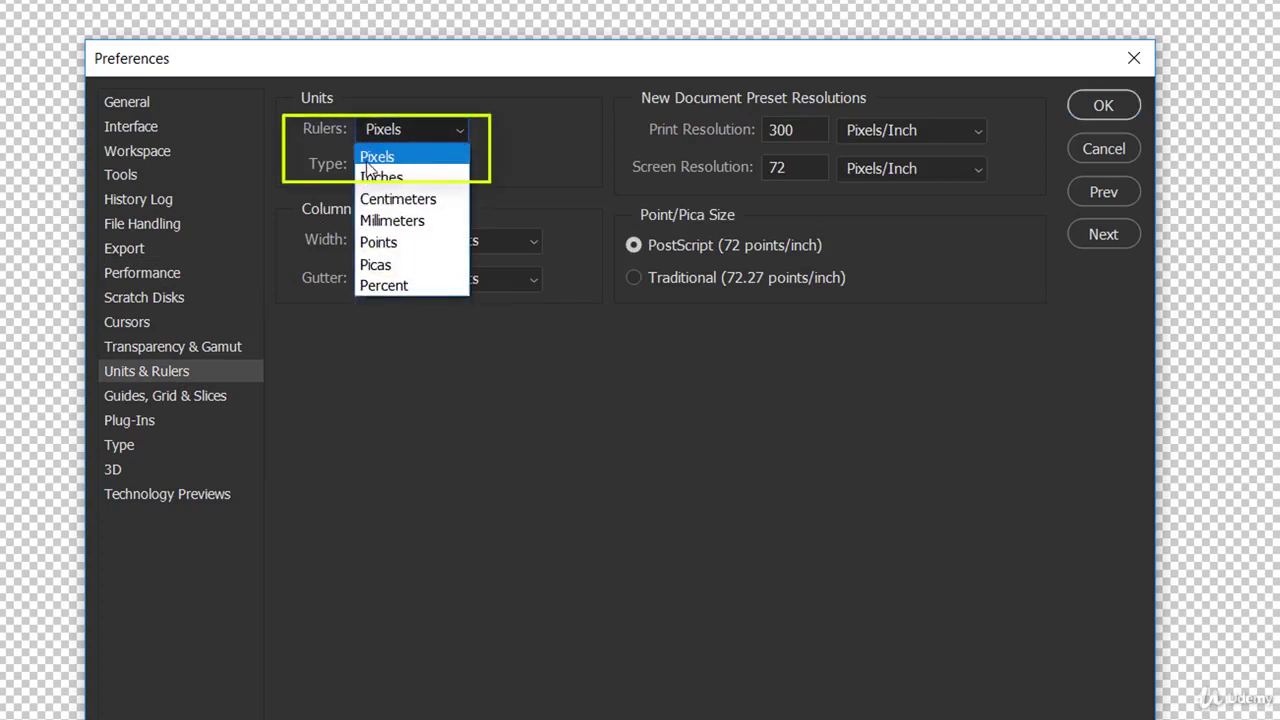
pyautogui.click(420, 160)
pyautogui.click(372, 166)
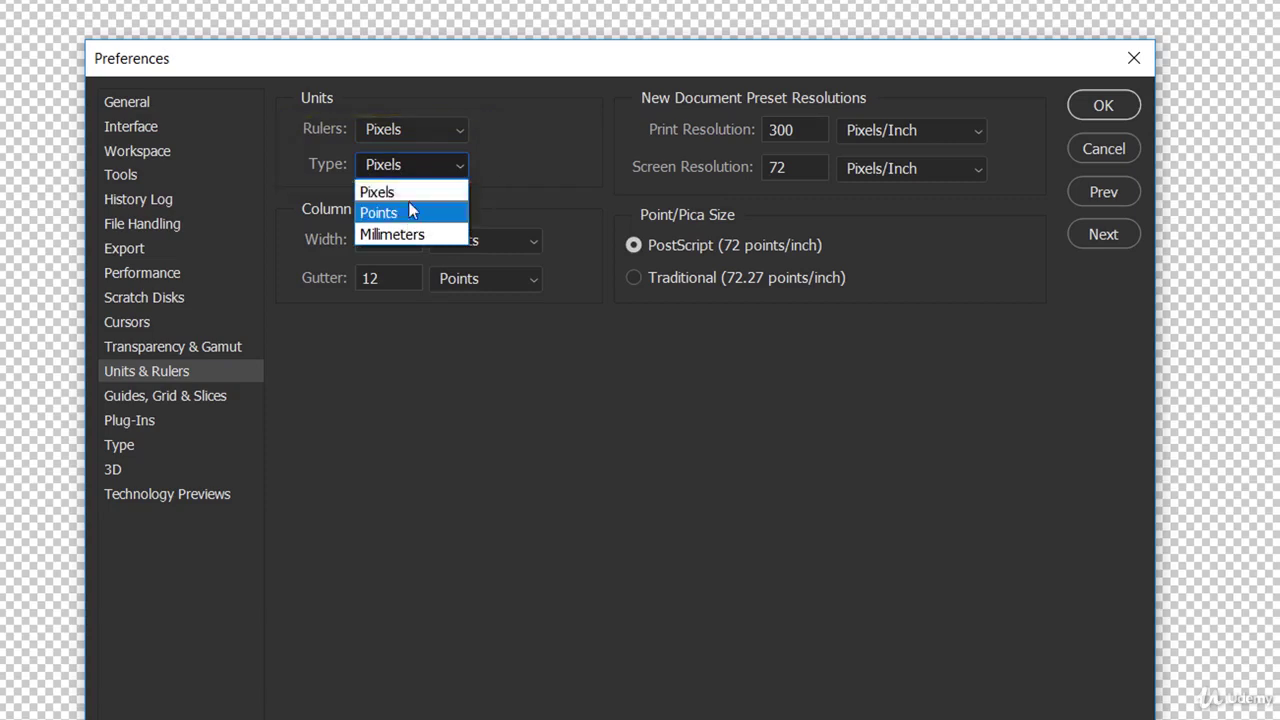
pyautogui.click(423, 193)
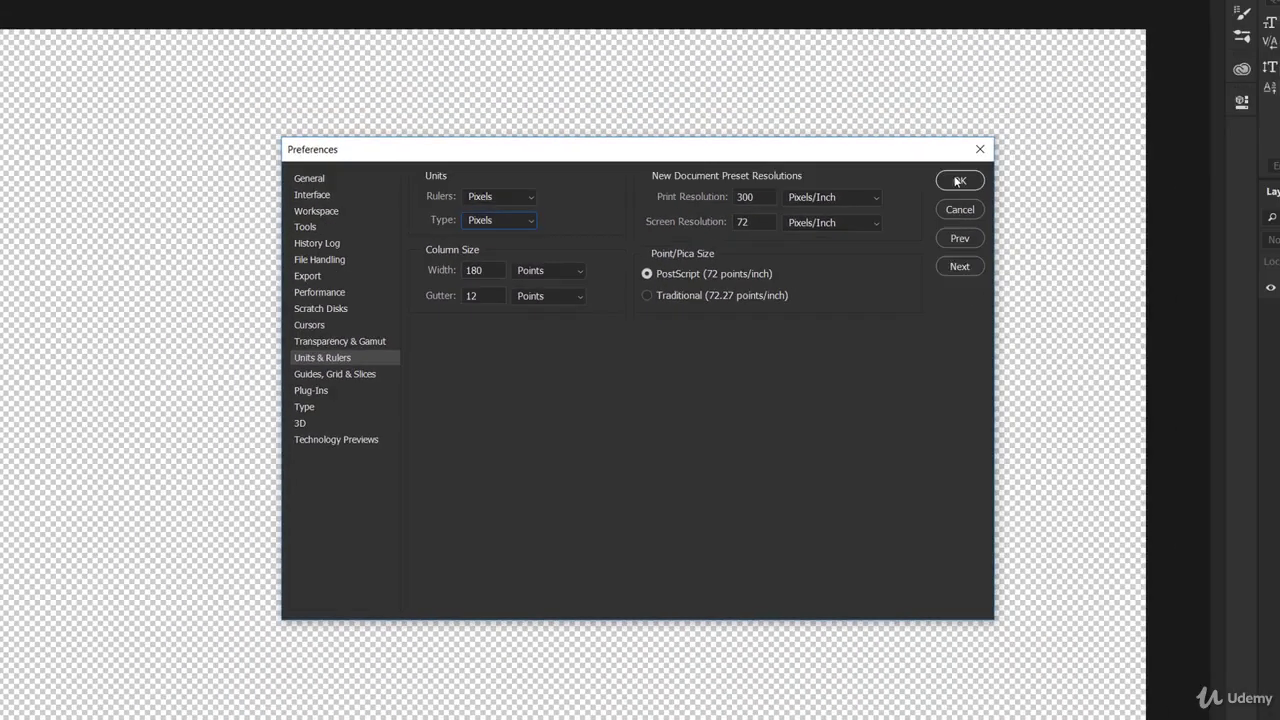
pyautogui.click(1103, 105)
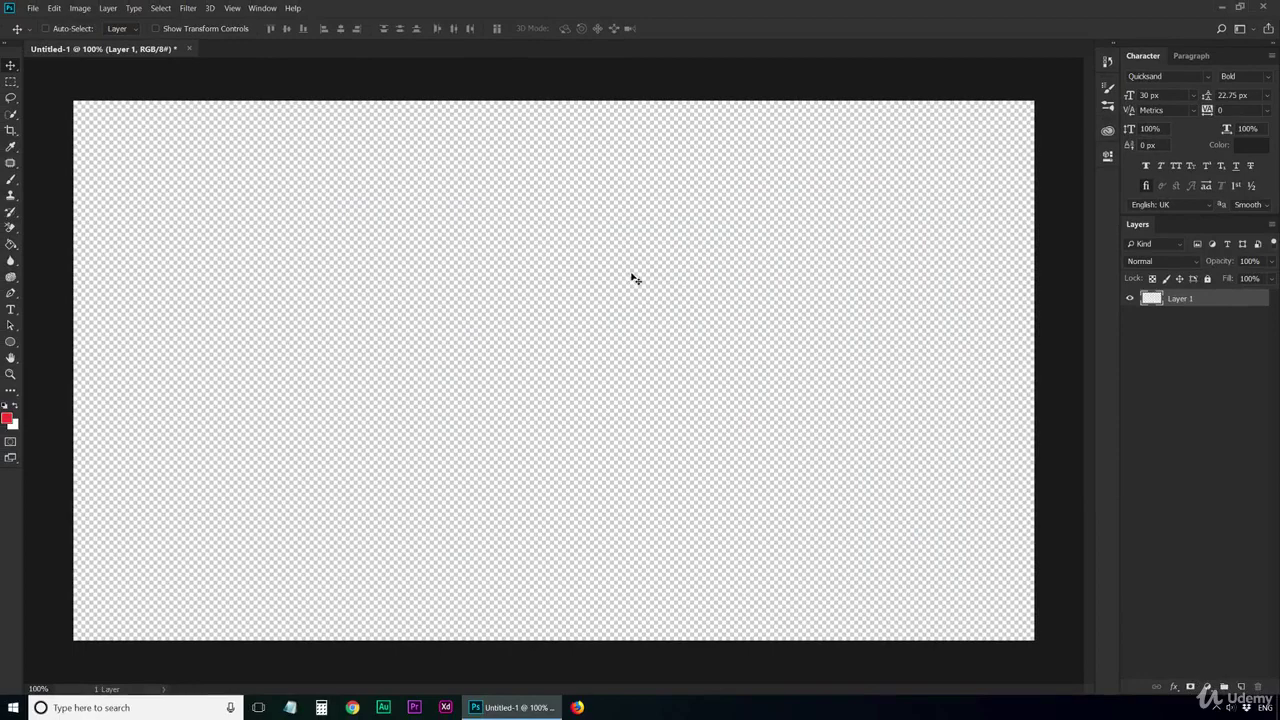